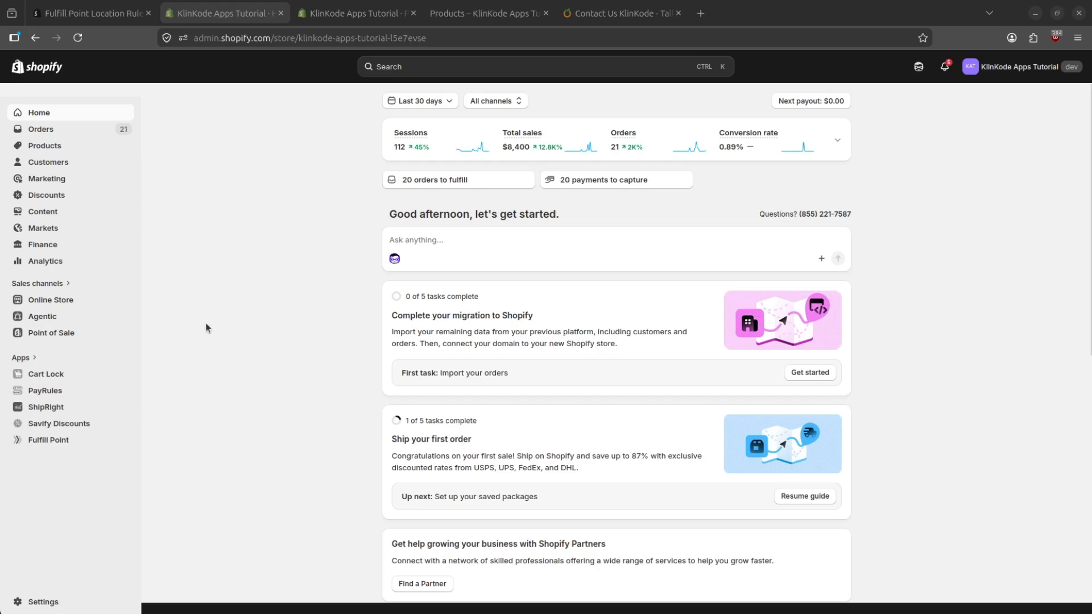
# - Open the Fulfill Point app and start creating a new rule
pyautogui.click(61, 440)
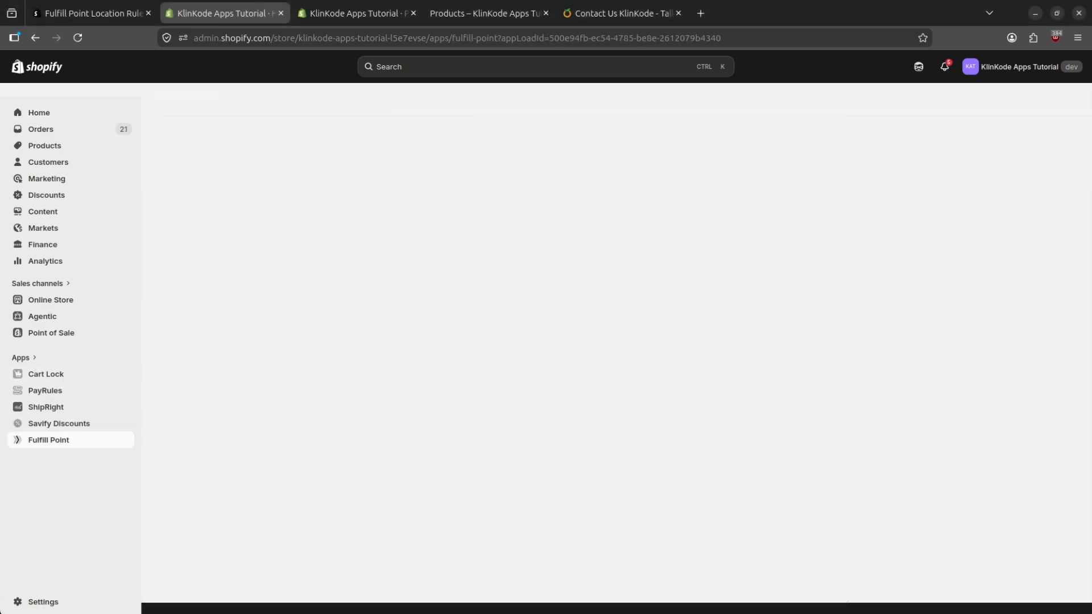
pyautogui.click(617, 273)
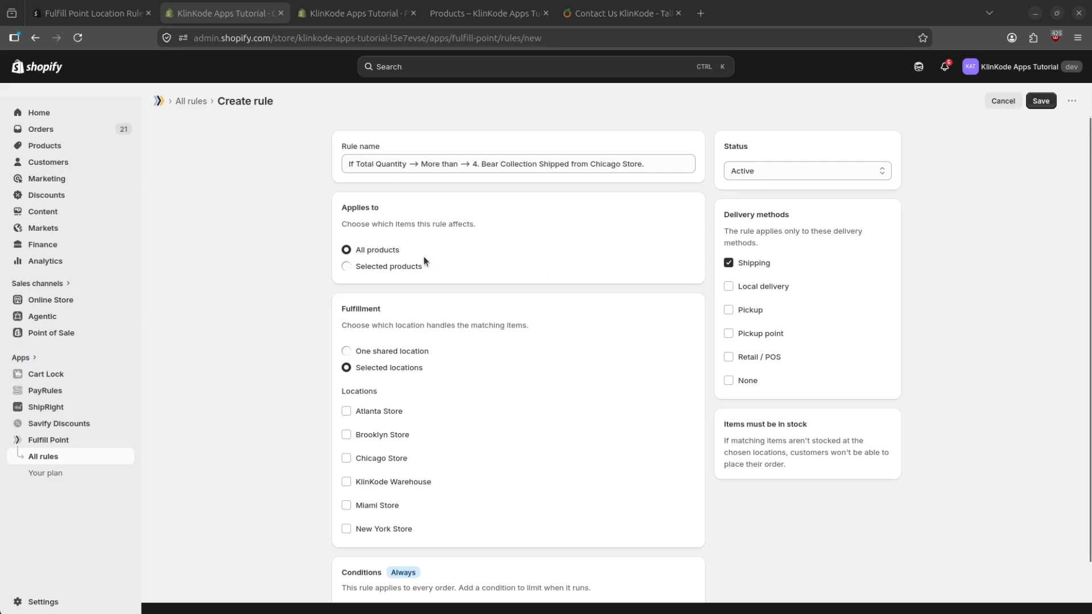
pyautogui.scroll(-2, 415, 255)
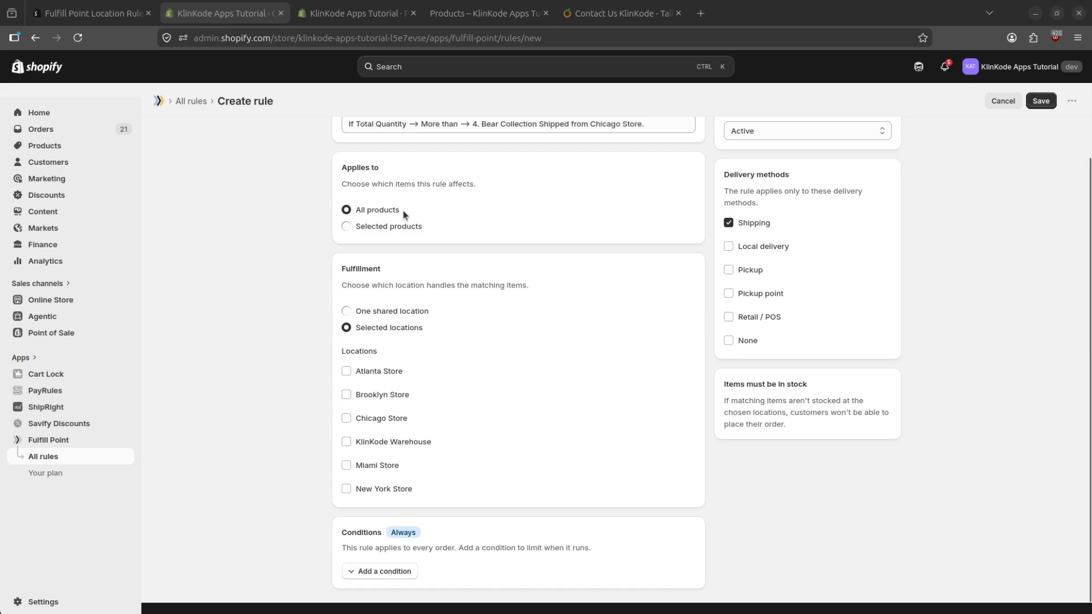
# - Make the rule apply to selected products instead of all products
pyautogui.click(386, 227)
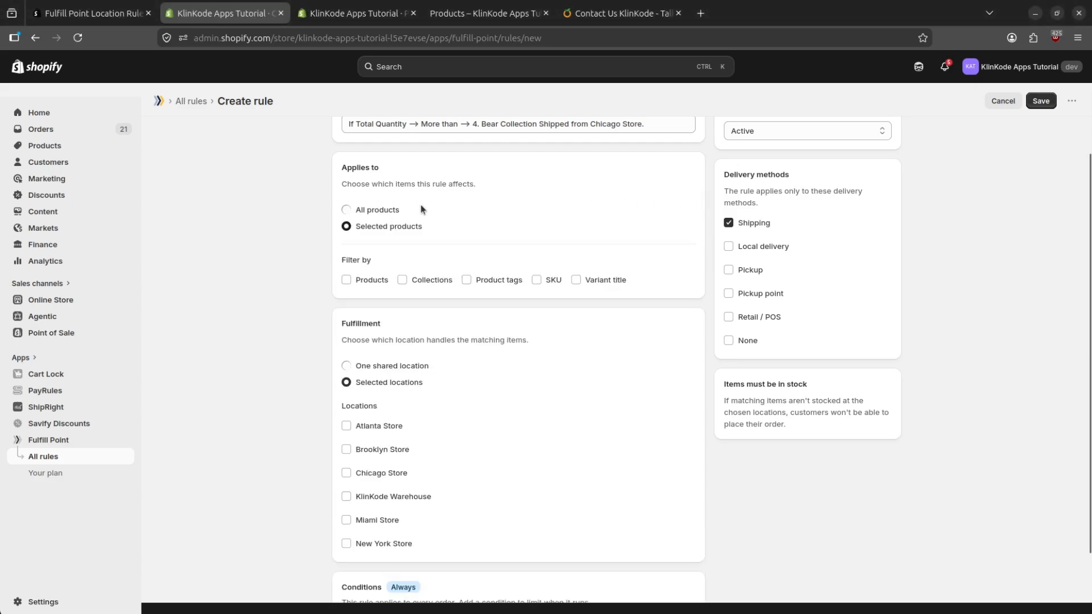
pyautogui.click(378, 210)
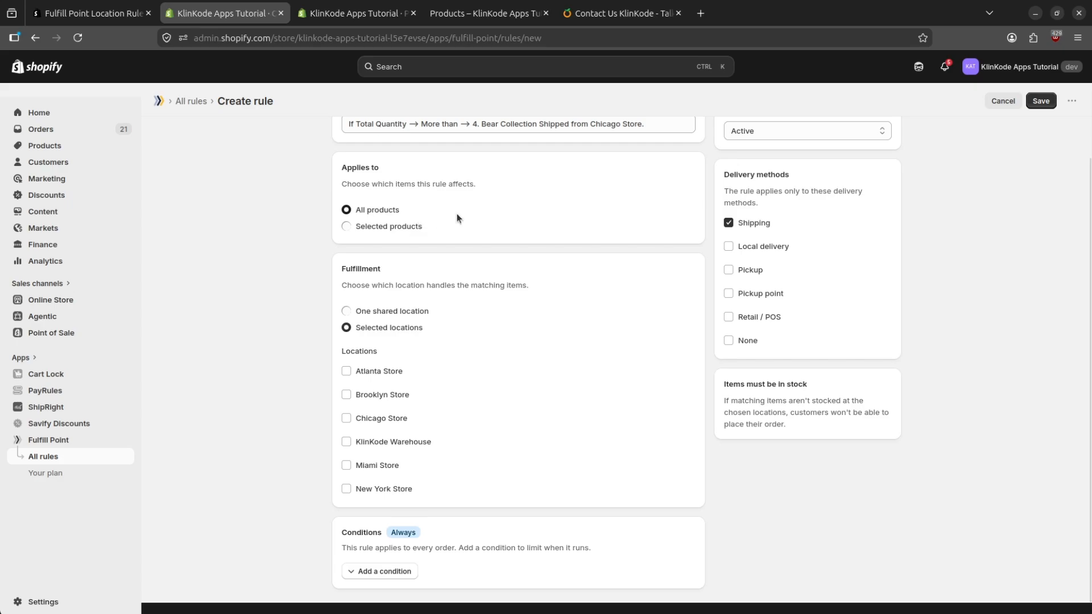
pyautogui.click(390, 227)
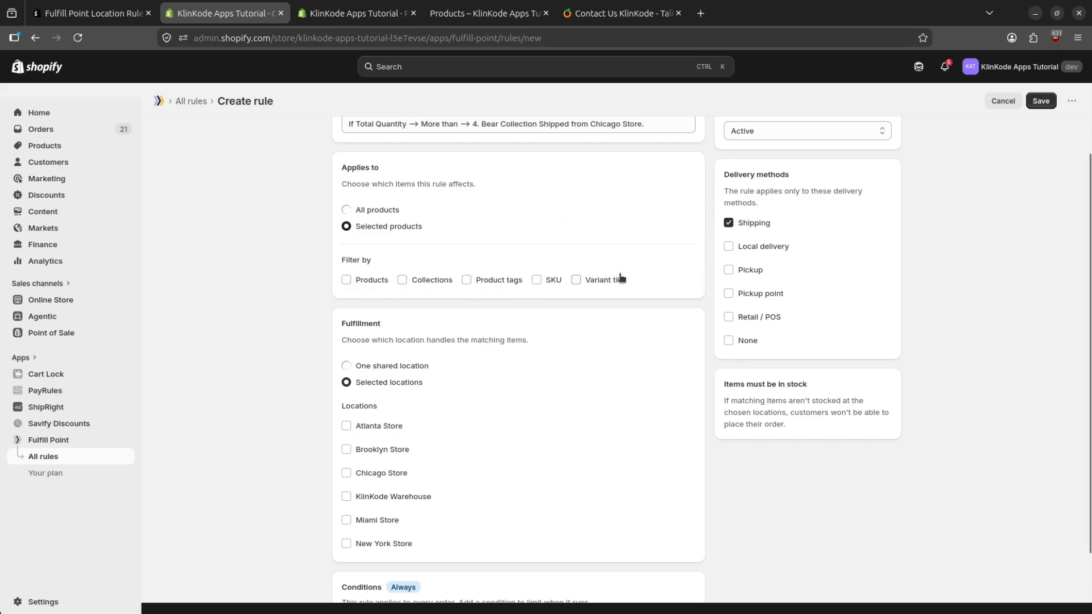
# - Try out the Products, Collections, Product tags, SKU and Variant title filters for the selected products
pyautogui.click(347, 279)
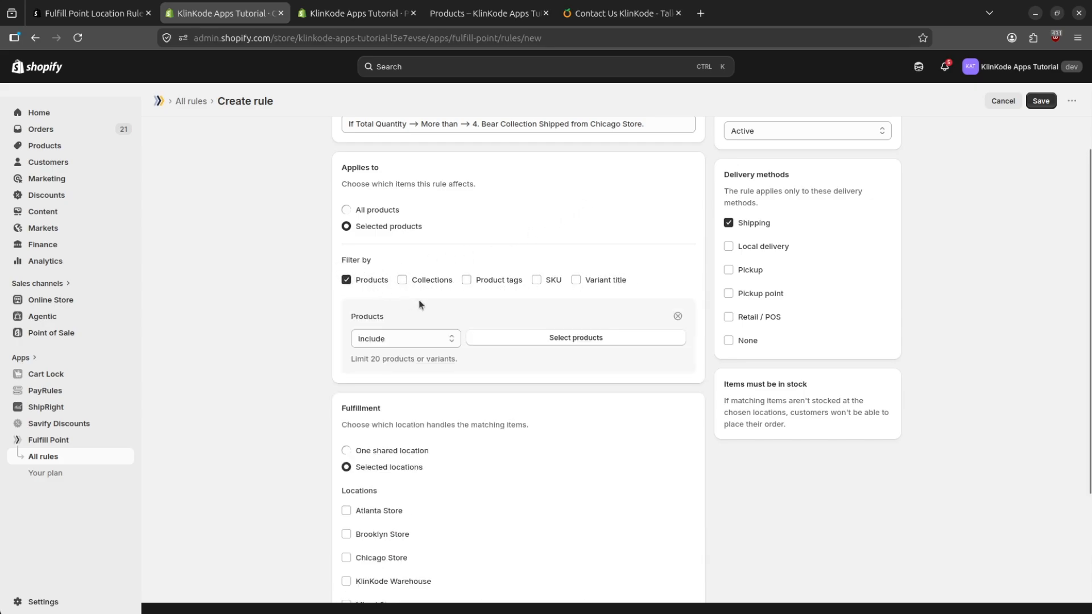
pyautogui.click(467, 280)
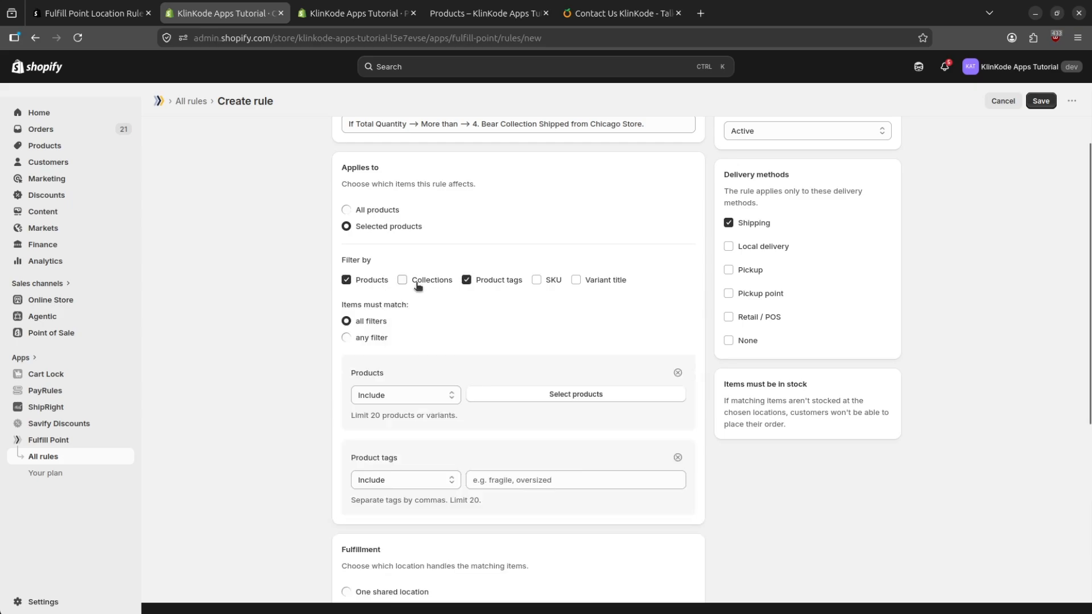
pyautogui.click(403, 281)
pyautogui.click(537, 282)
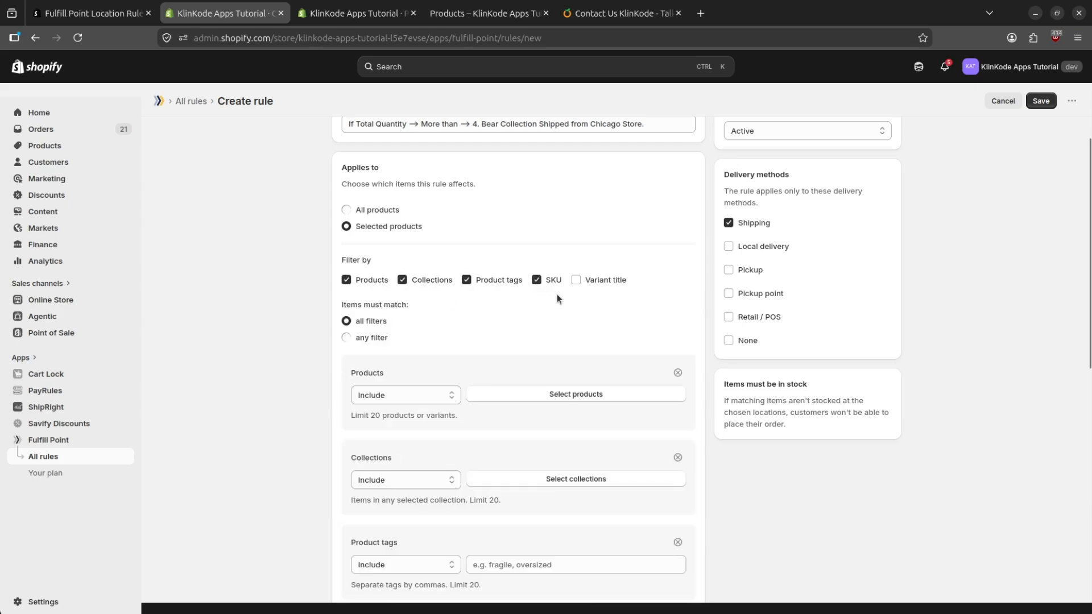
pyautogui.click(576, 282)
pyautogui.click(679, 374)
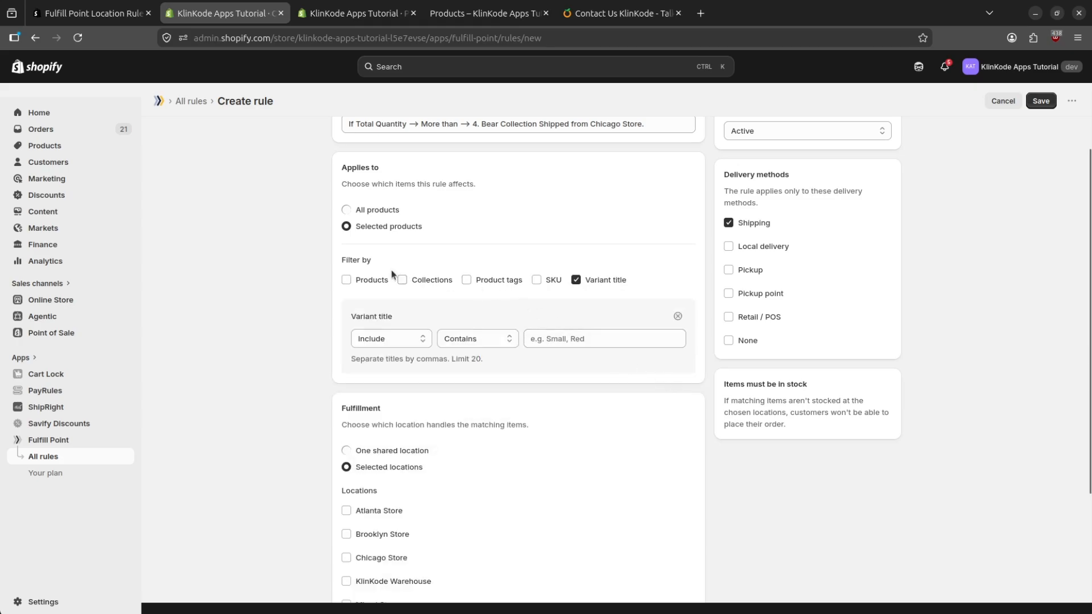
# - Replace the Variant title filter with Products and Collections, and let items match any filter
pyautogui.click(348, 280)
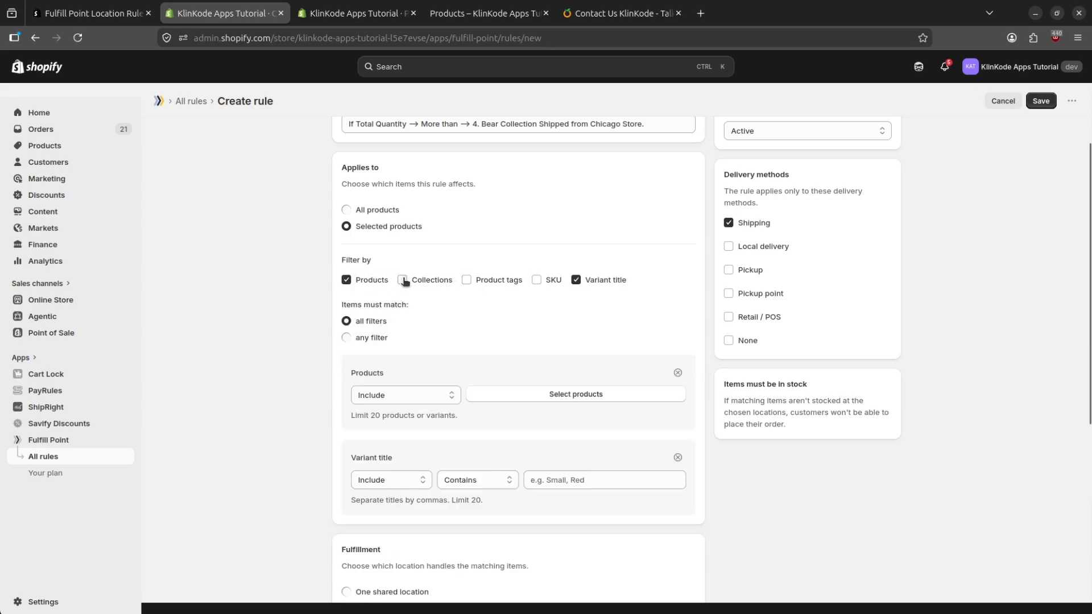
pyautogui.click(403, 280)
pyautogui.click(575, 280)
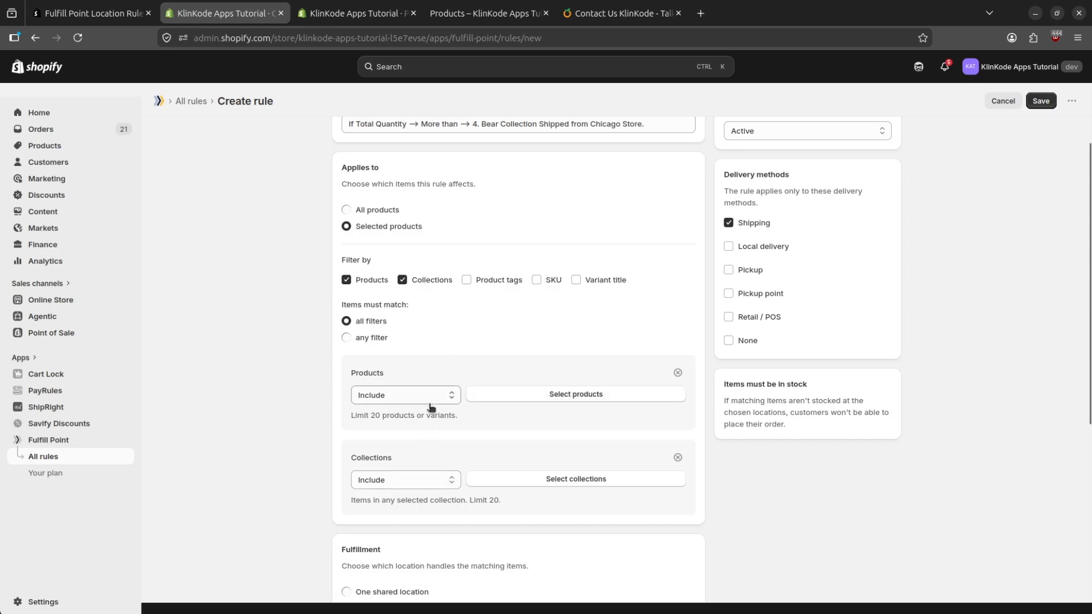
pyautogui.click(364, 338)
# - Limit the selected products to the Collections filter only and include Bear Collection
pyautogui.click(362, 210)
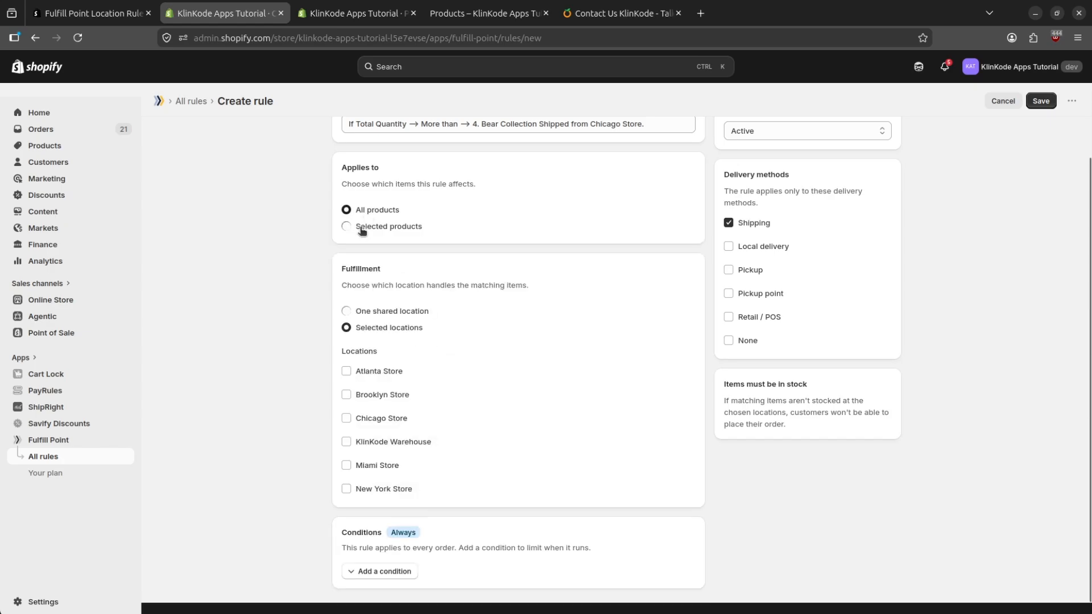
pyautogui.click(361, 230)
pyautogui.click(346, 280)
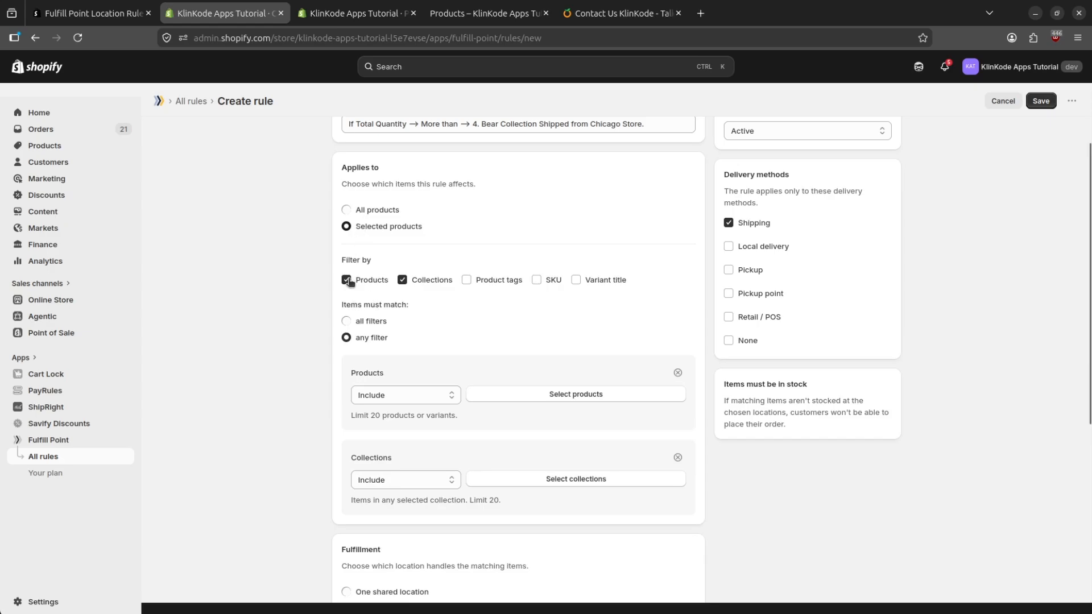
pyautogui.click(510, 340)
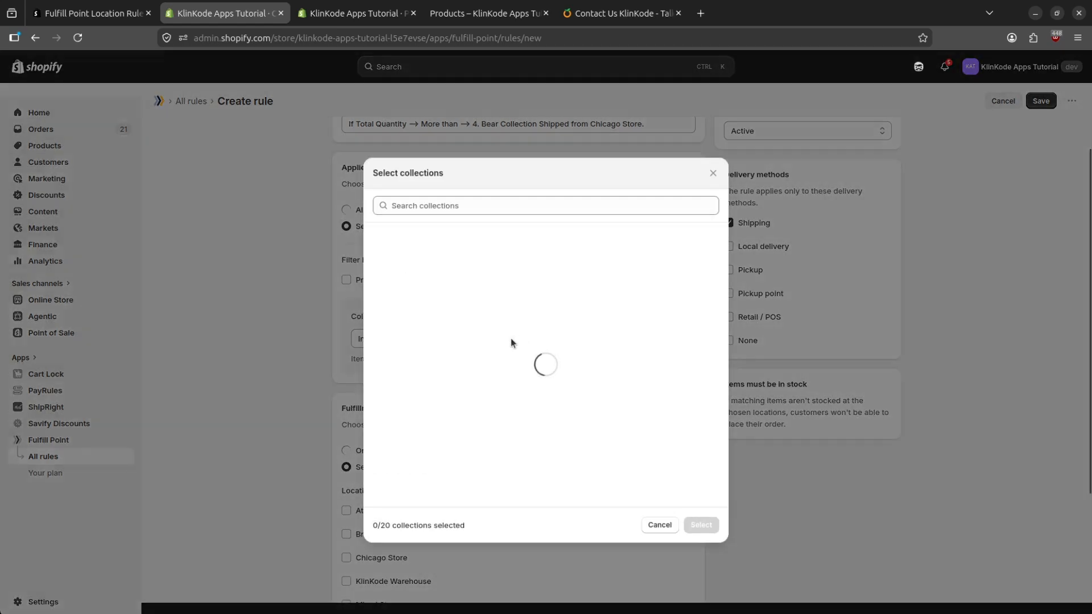
pyautogui.click(455, 290)
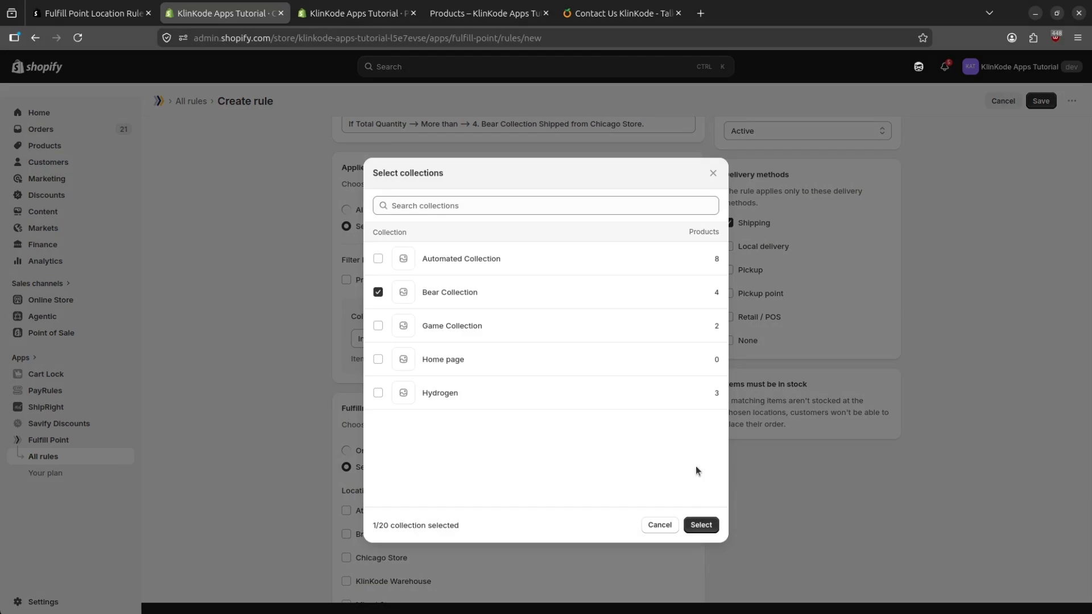
pyautogui.click(701, 524)
# - Try out the one shared location and selected locations fulfillment options
pyautogui.click(405, 466)
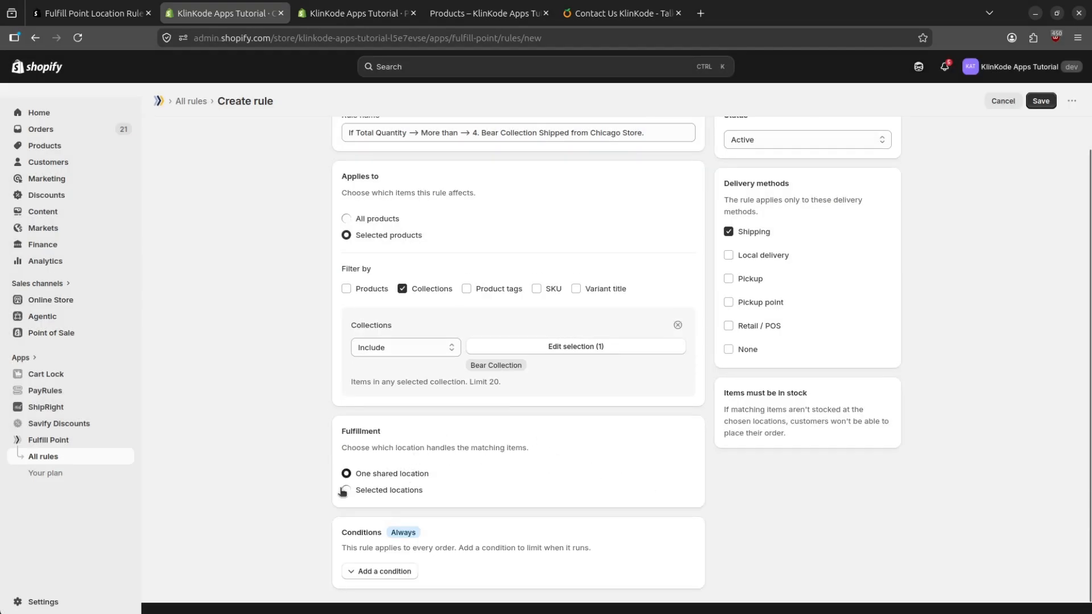
pyautogui.click(374, 496)
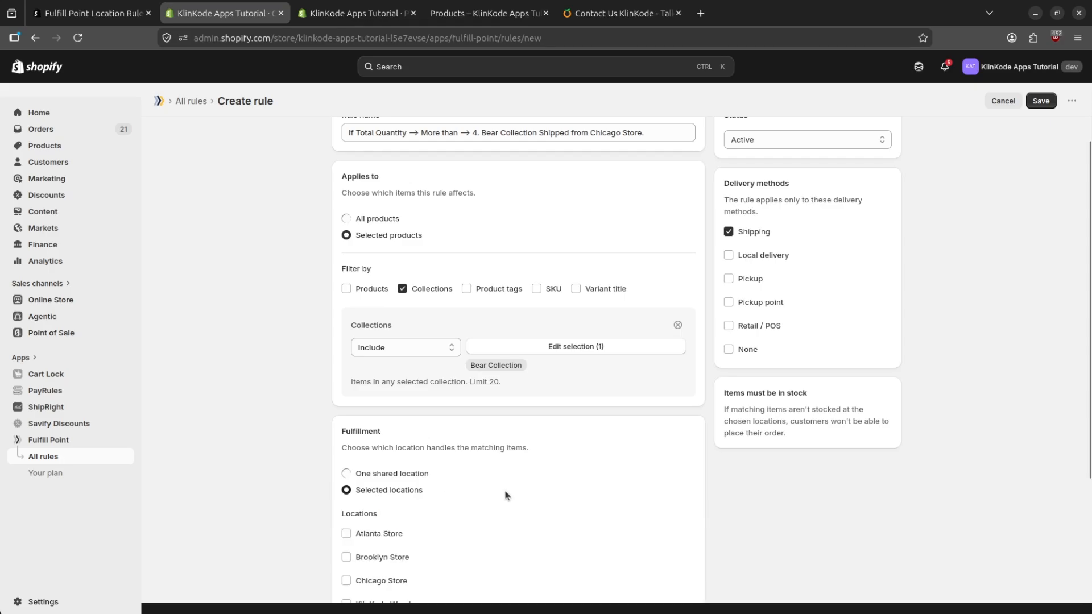
pyautogui.scroll(-3, 505, 494)
pyautogui.click(388, 322)
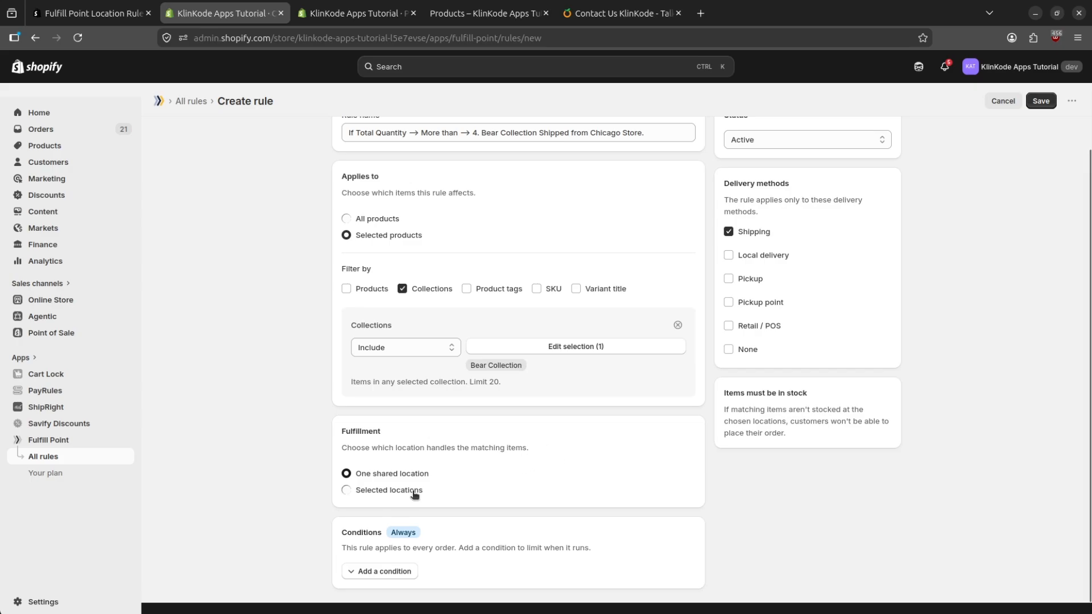
pyautogui.click(382, 491)
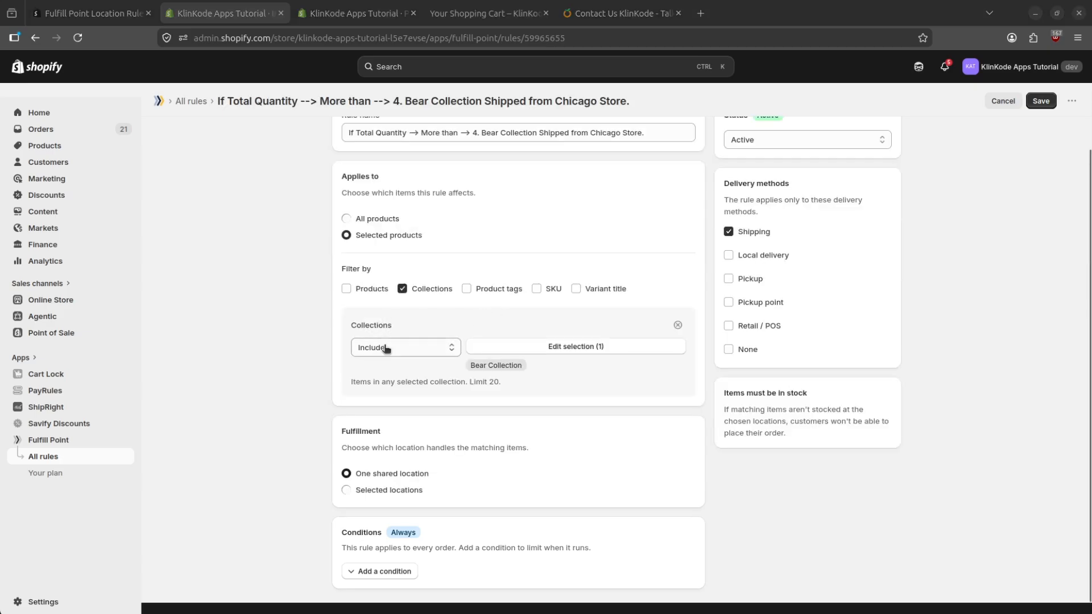
# - Set the rule's fulfillment to selected locations and choose Chicago Store
pyautogui.click(382, 491)
pyautogui.scroll(-3, 478, 441)
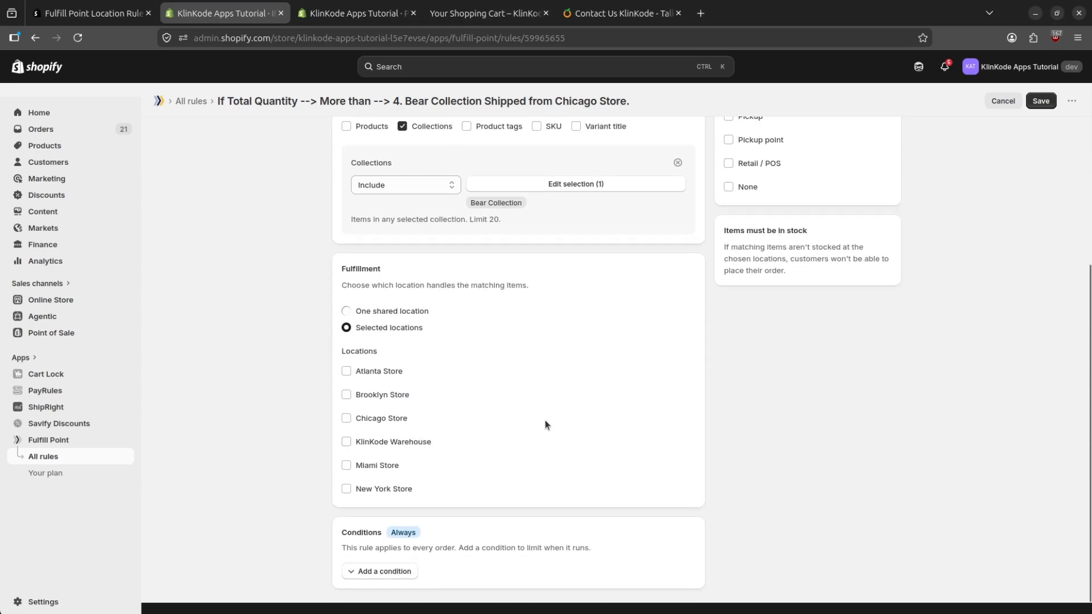
pyautogui.click(400, 422)
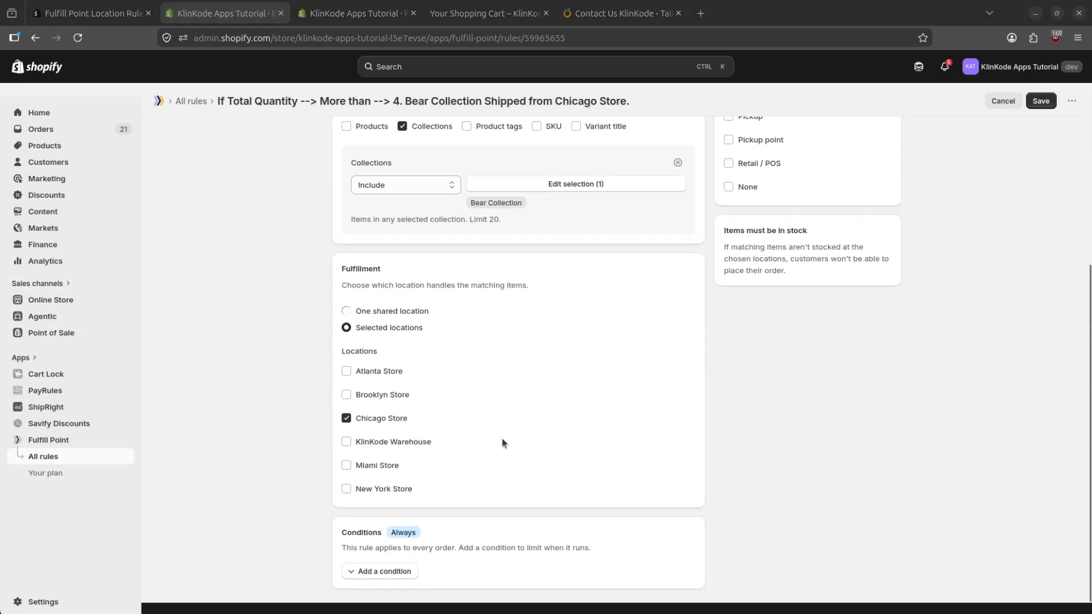
# - Check the Bear Collection product's inventory at Chicago Store in its product page, and return to the rule
pyautogui.click(364, 15)
pyautogui.scroll(-7, 507, 356)
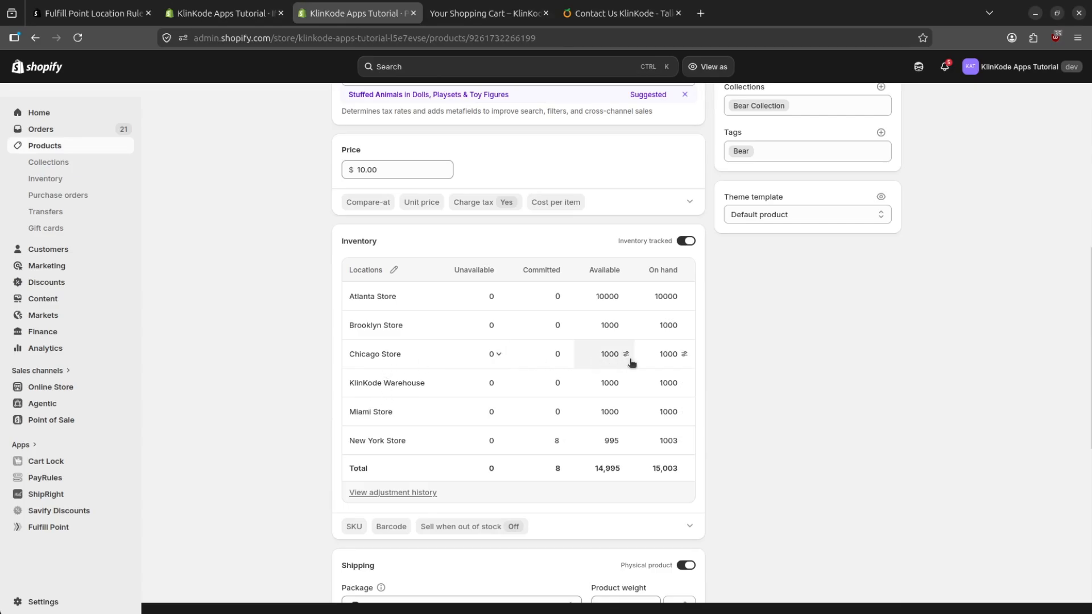
pyautogui.click(222, 13)
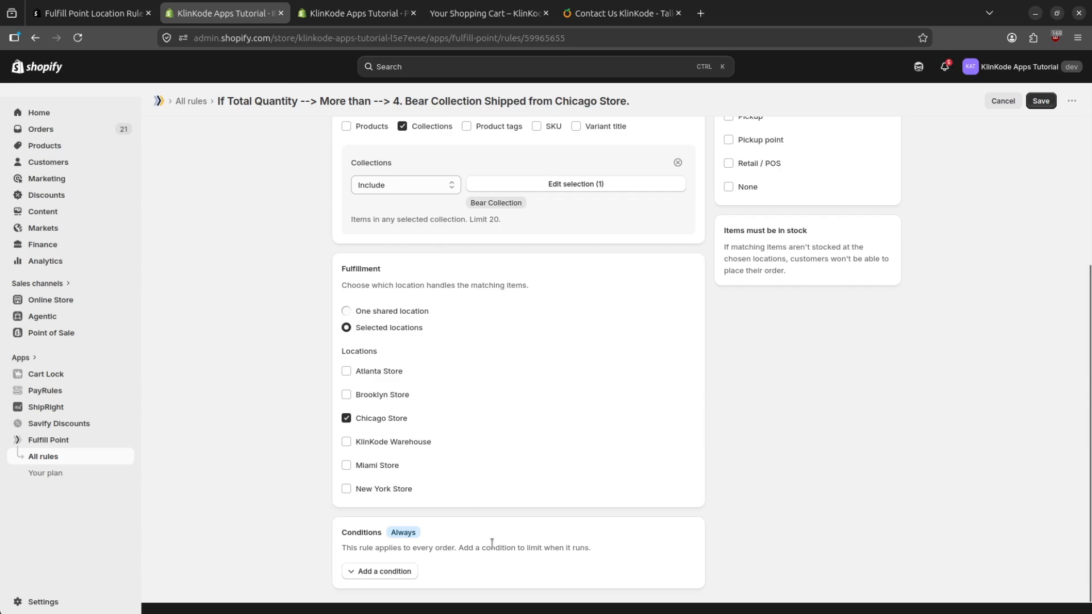
# - Add a Total quantity condition to the rule and have it count only selected products
pyautogui.click(375, 572)
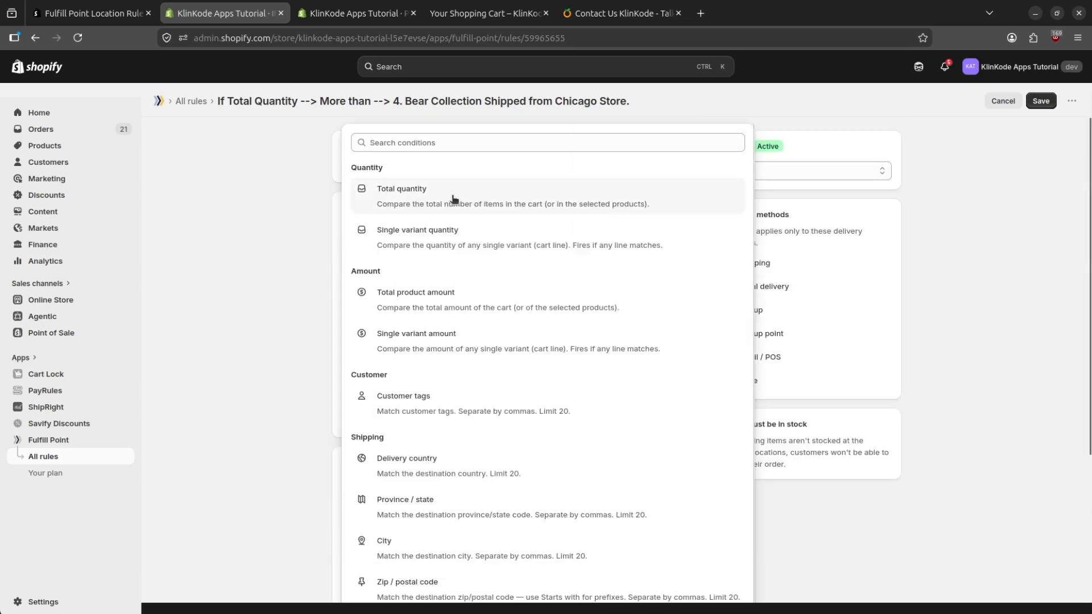
pyautogui.click(420, 204)
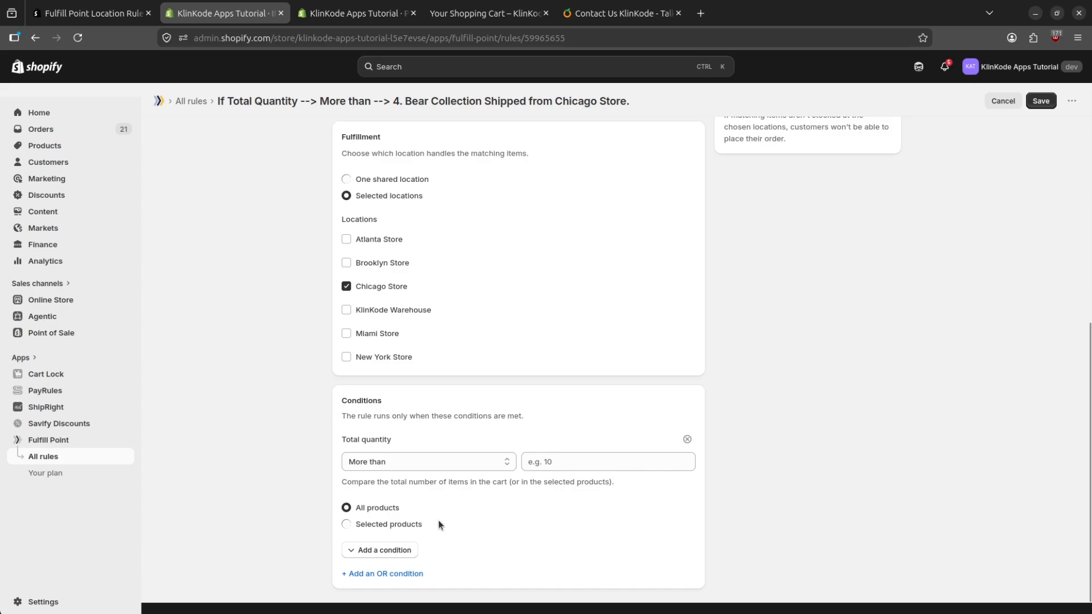
pyautogui.click(397, 524)
pyautogui.scroll(-2, 496, 496)
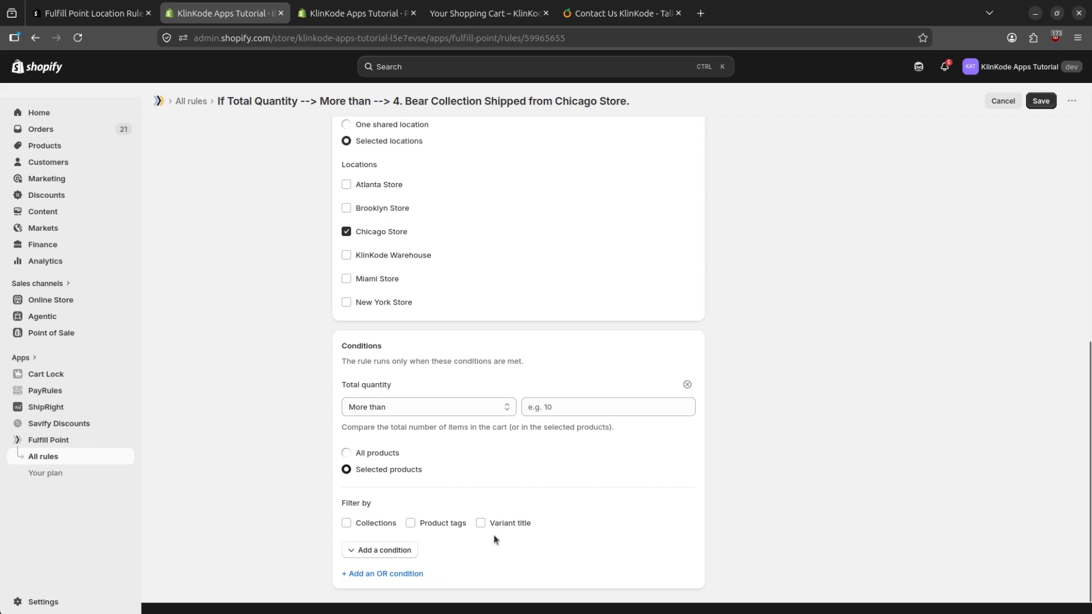
# - Filter the Total quantity condition by collections and include Bear Collection
pyautogui.click(346, 523)
pyautogui.scroll(-2, 490, 492)
pyautogui.click(556, 496)
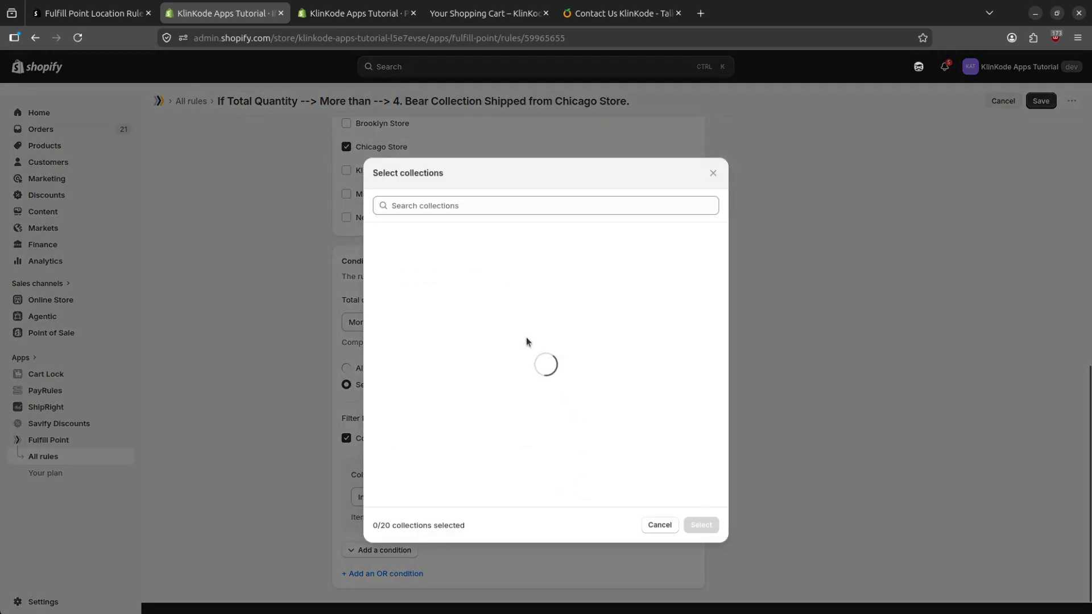
pyautogui.click(449, 293)
pyautogui.click(699, 525)
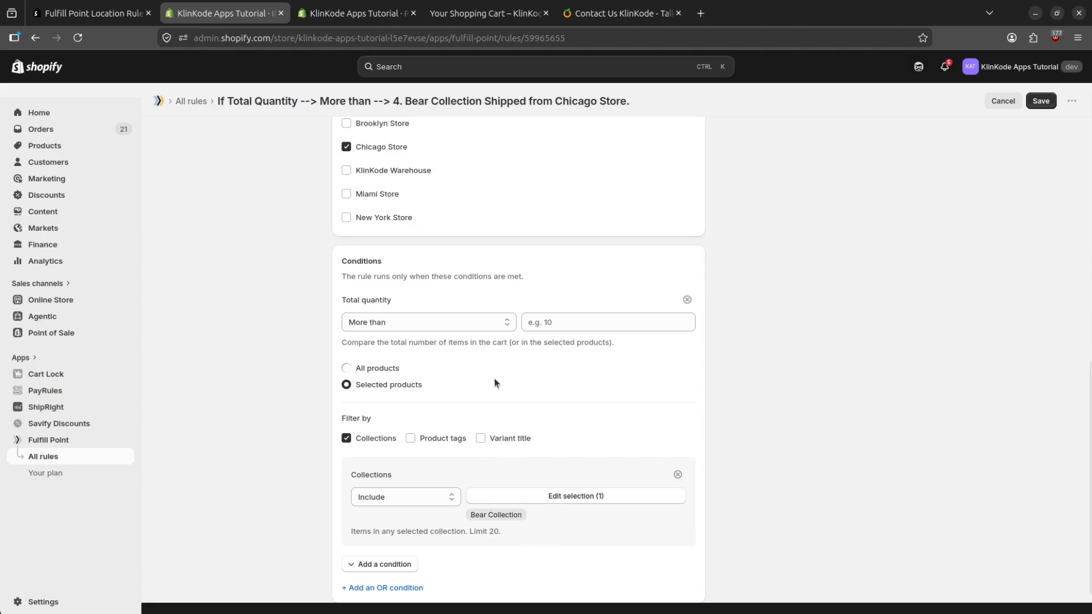
# - Set the Total quantity condition to more than 4 and save the rule
pyautogui.scroll(2, 501, 386)
pyautogui.click(547, 398)
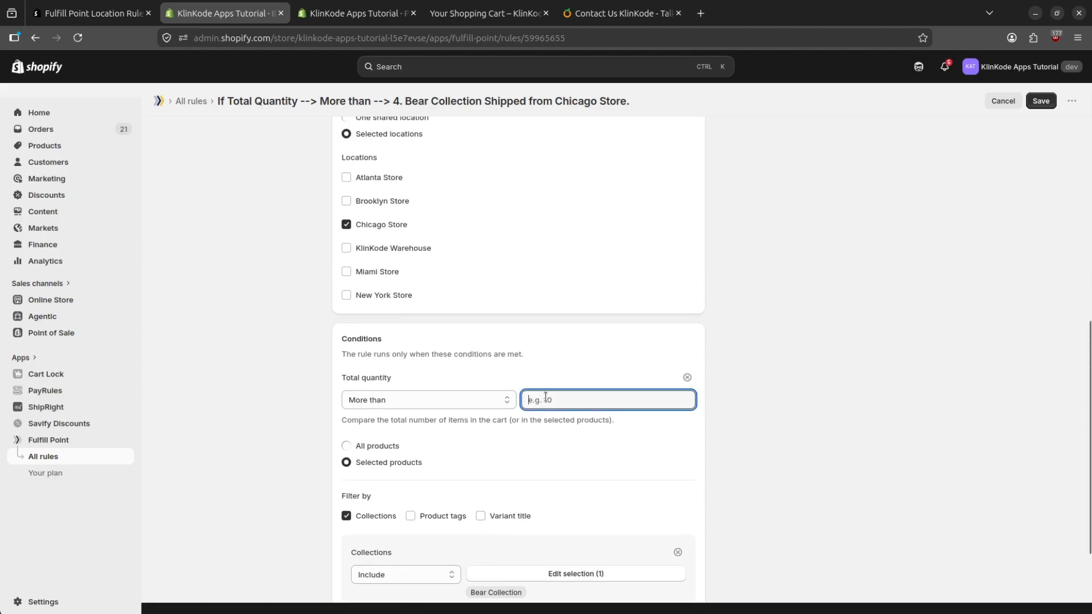
pyautogui.write('4')
pyautogui.click(630, 461)
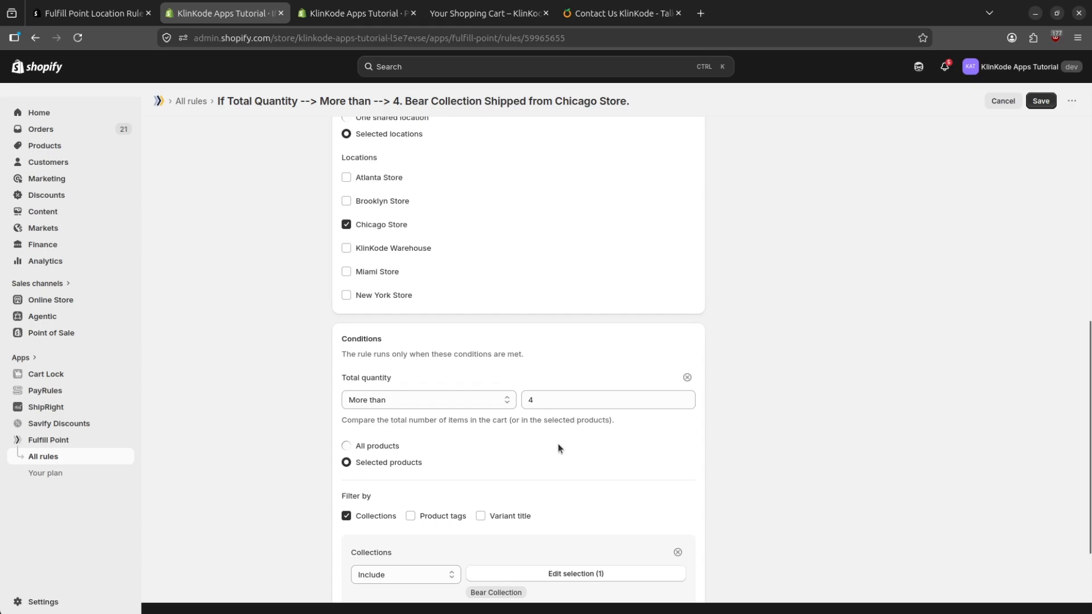
pyautogui.scroll(-2, 558, 445)
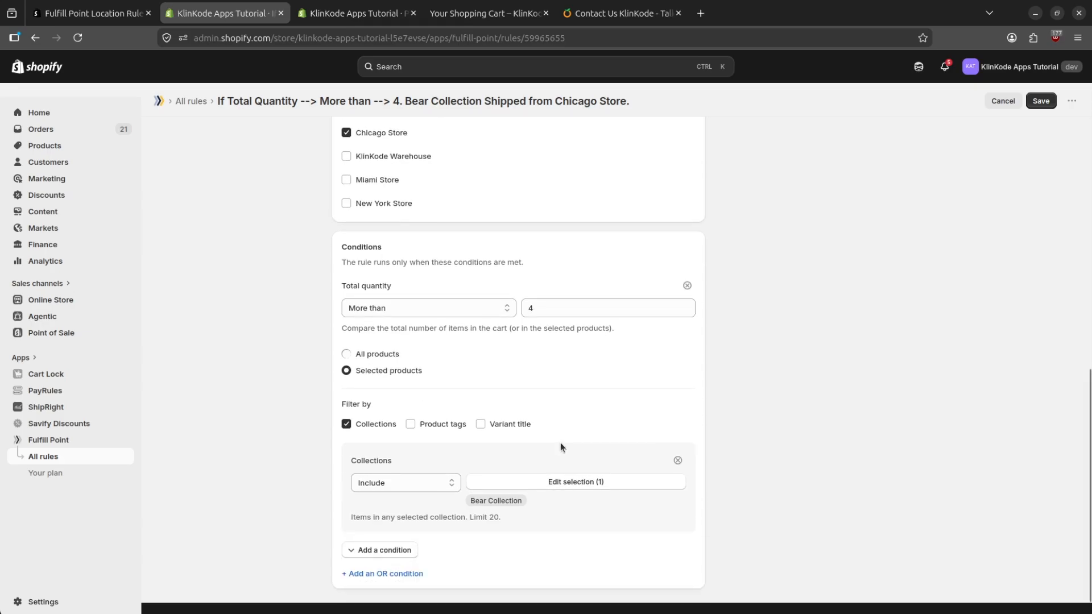
pyautogui.scroll(3, 553, 307)
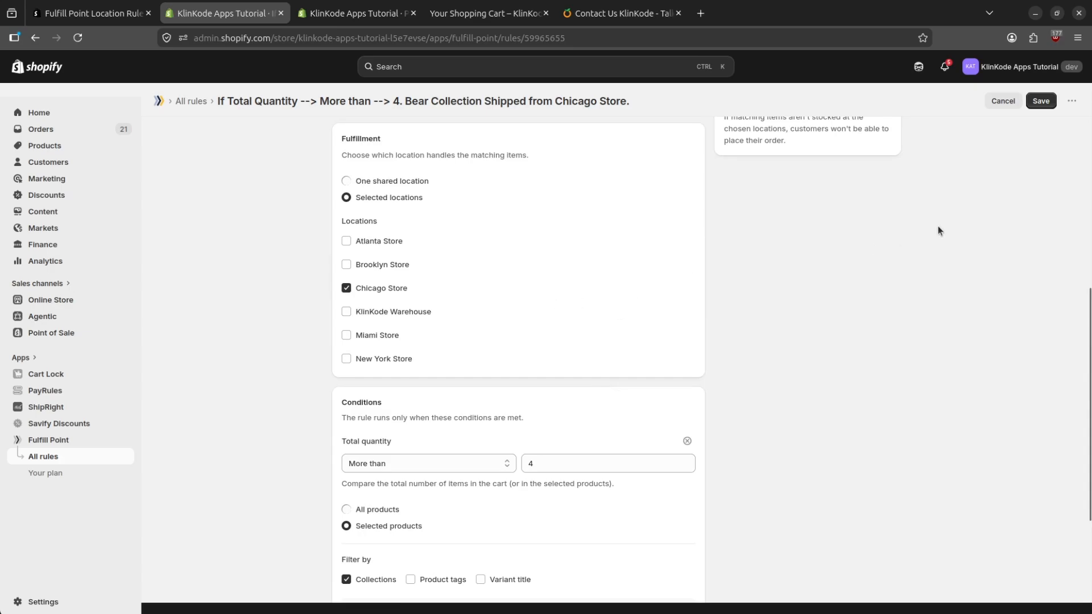
pyautogui.scroll(2, 939, 230)
pyautogui.click(1041, 100)
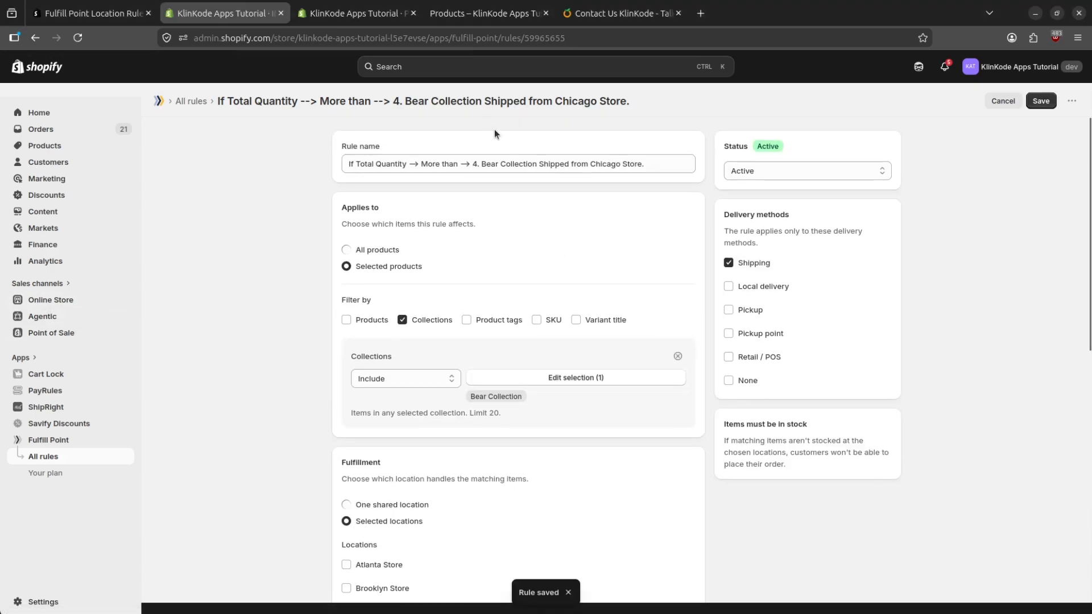
# - Switch to the storefront, add the Black Bear product to the cart and raise its quantity to 5
pyautogui.click(488, 13)
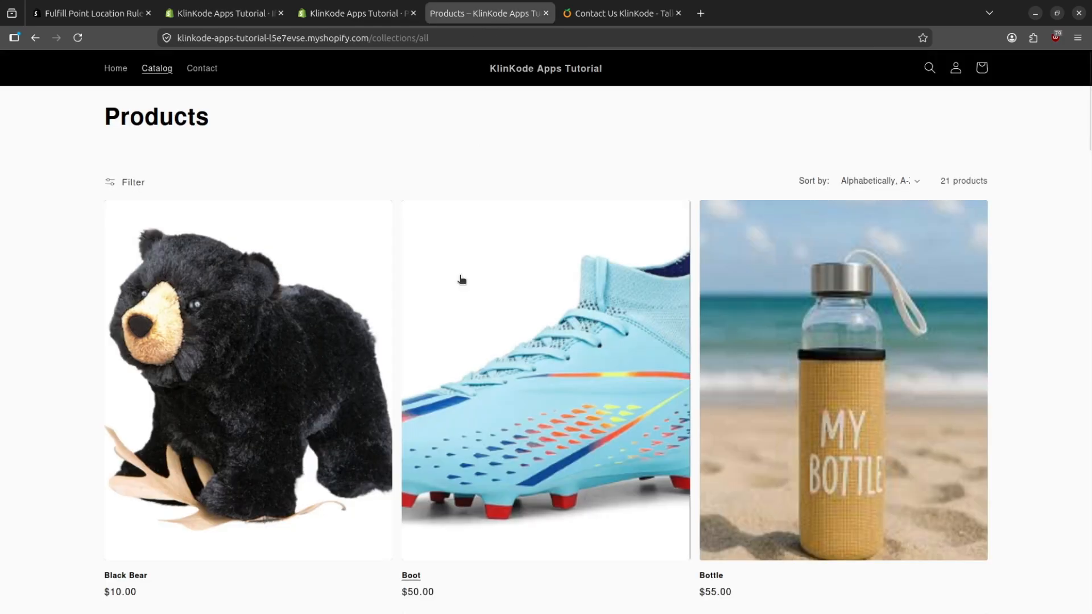
pyautogui.click(262, 305)
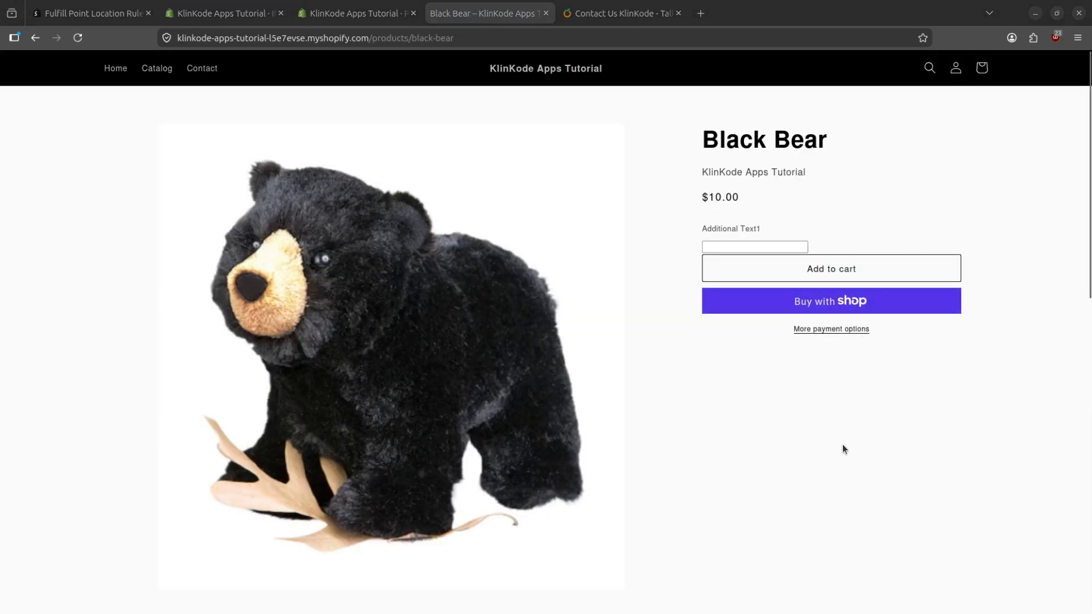
pyautogui.click(842, 272)
pyautogui.click(1010, 212)
pyautogui.click(1009, 213)
pyautogui.click(1010, 212)
pyautogui.click(1010, 212)
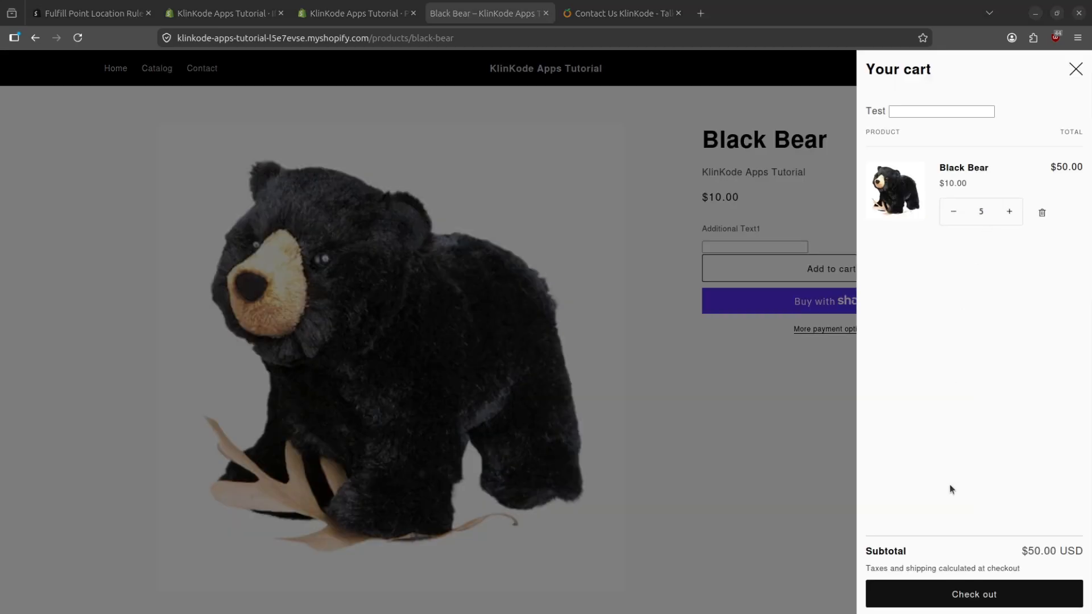
# - Check out the cart and complete the order with Free Shipping and Cash on Delivery (COD)
pyautogui.click(976, 594)
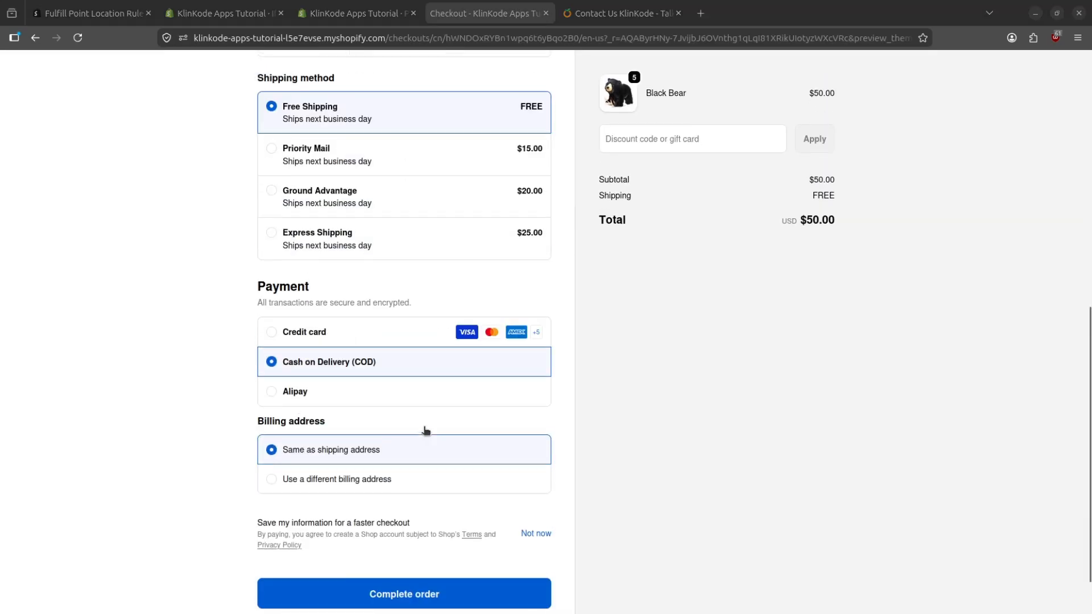
pyautogui.scroll(-2, 422, 431)
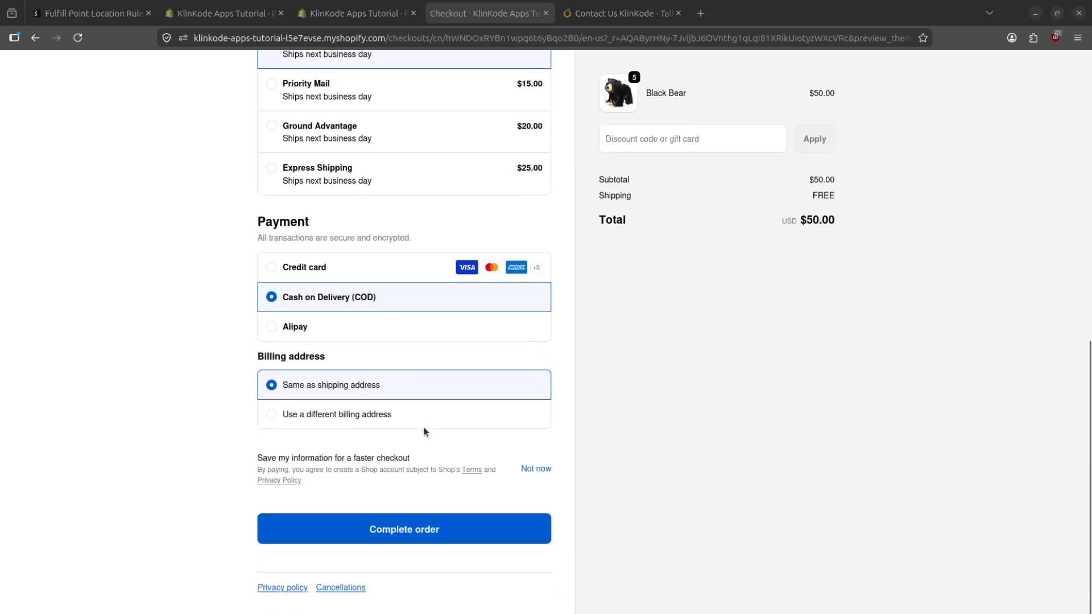
pyautogui.click(429, 529)
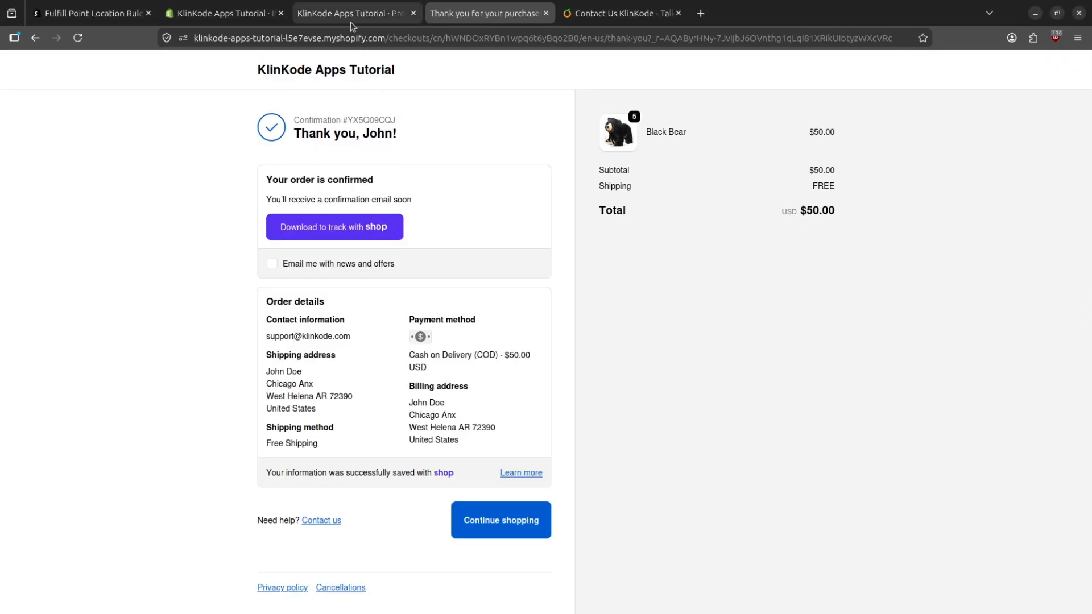
# - Check the bear product's committed and available inventory at Chicago Store on its admin product page
pyautogui.click(351, 18)
pyautogui.scroll(-5, 473, 342)
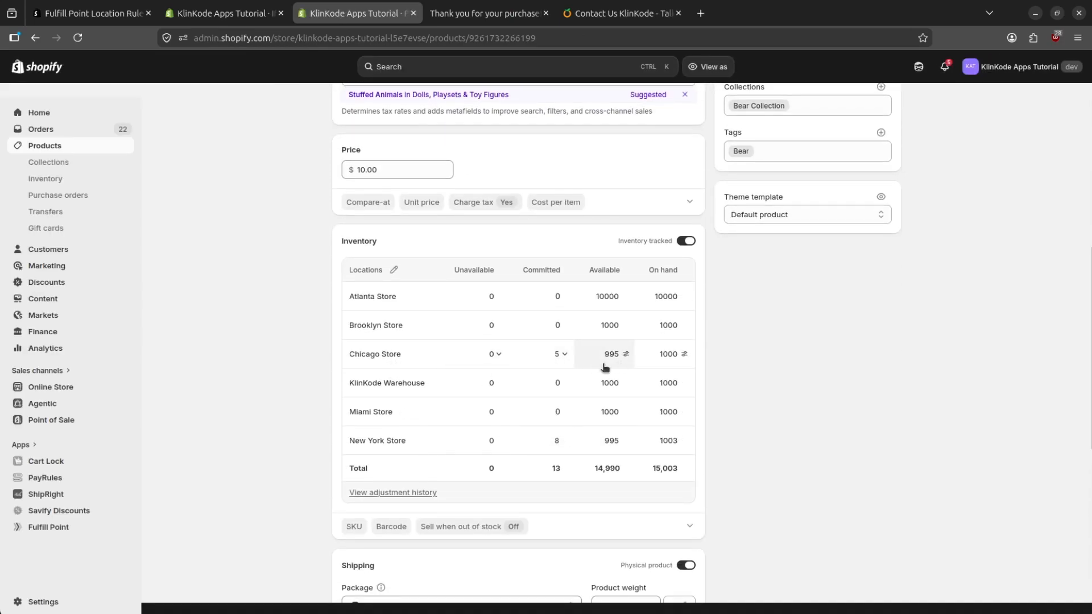
pyautogui.scroll(10, 569, 341)
# - Return to the Fulfill Point rule for a review, and open the KlinKode Contact Us page
pyautogui.click(211, 13)
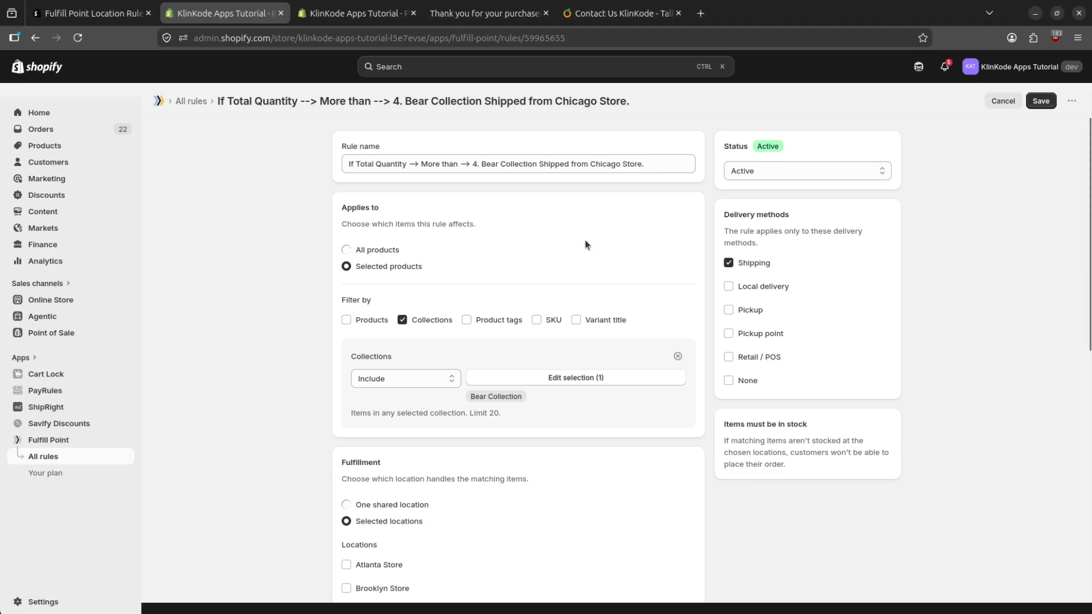
pyautogui.click(624, 22)
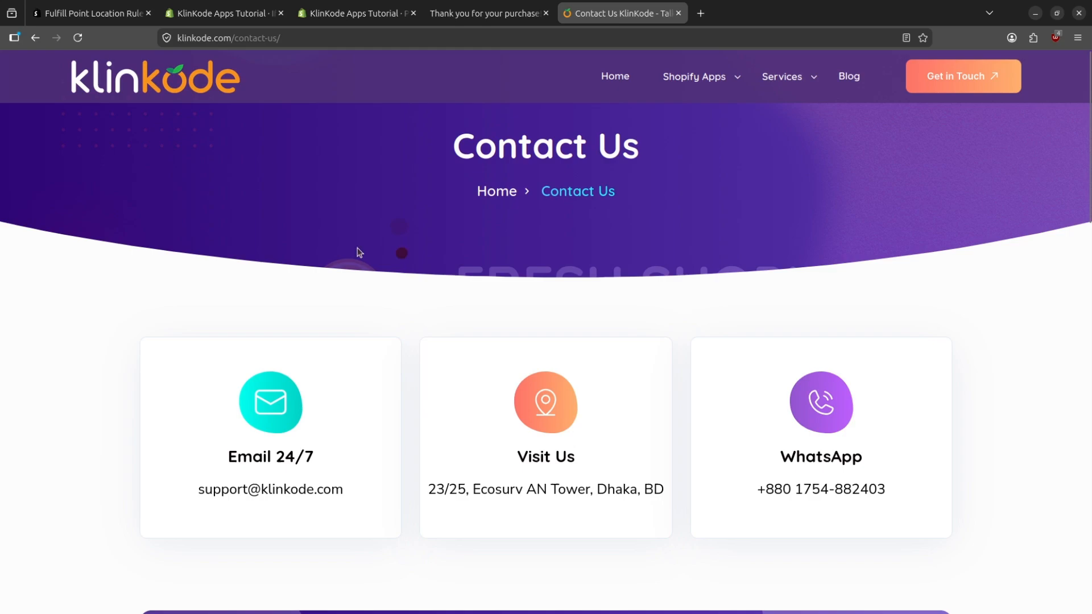